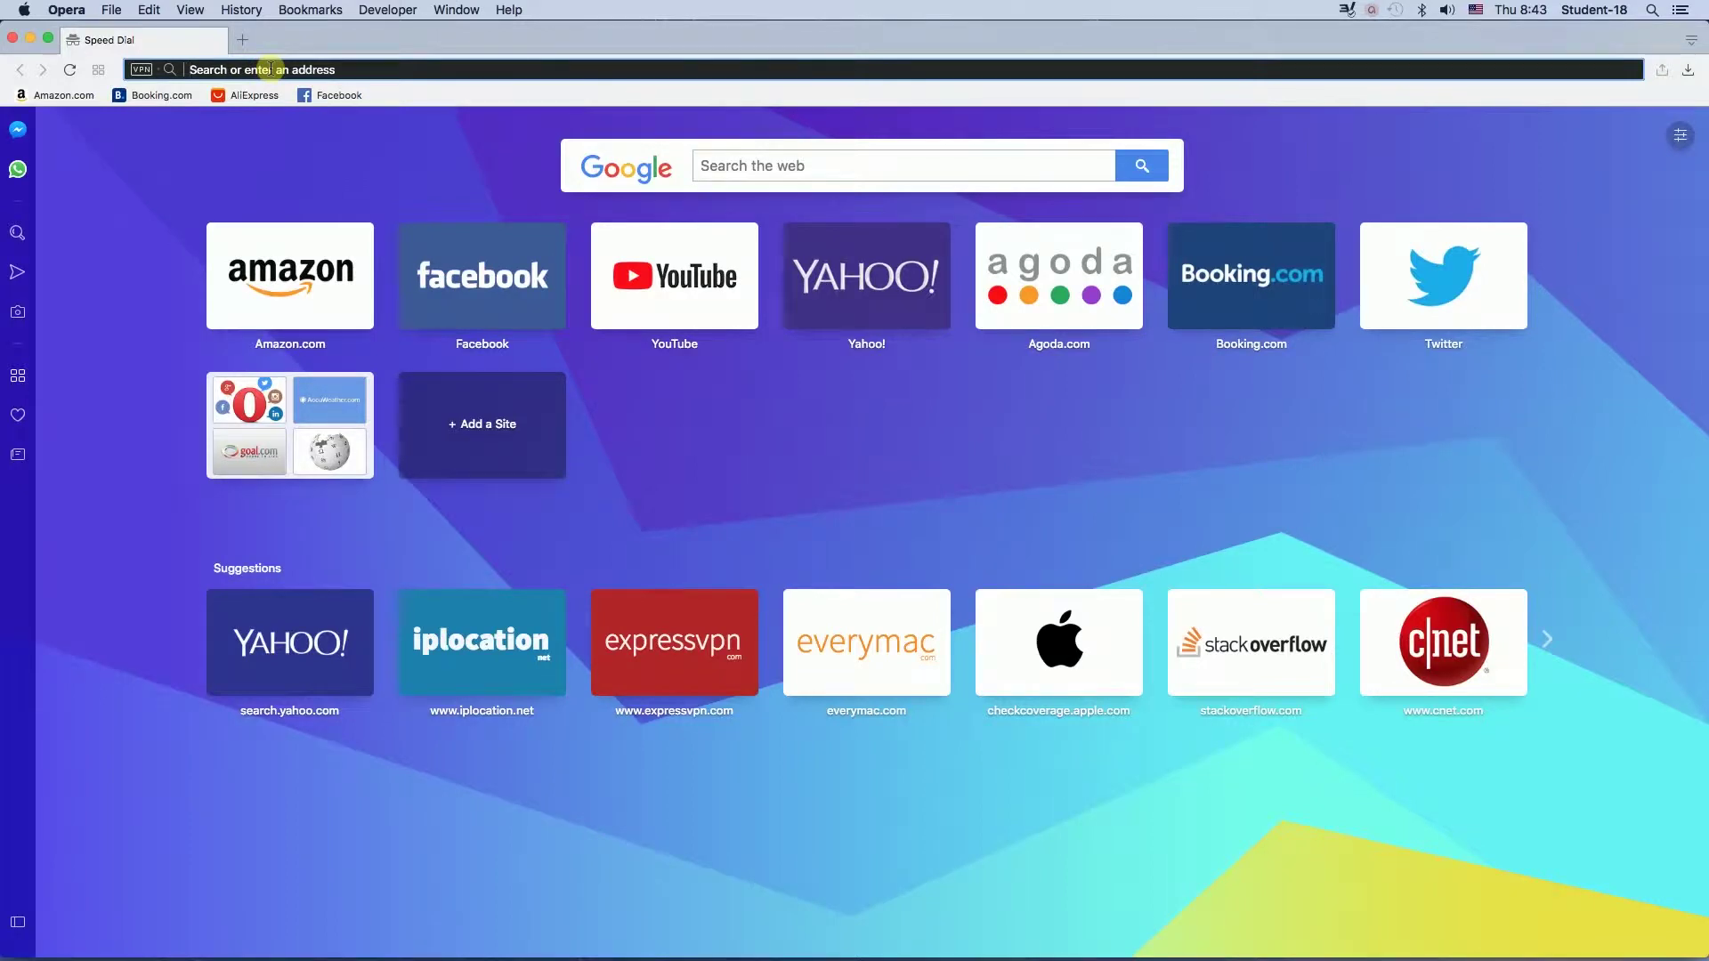
{"action": "type", "text": "https://www.iplocation.net/find-ip-address"}
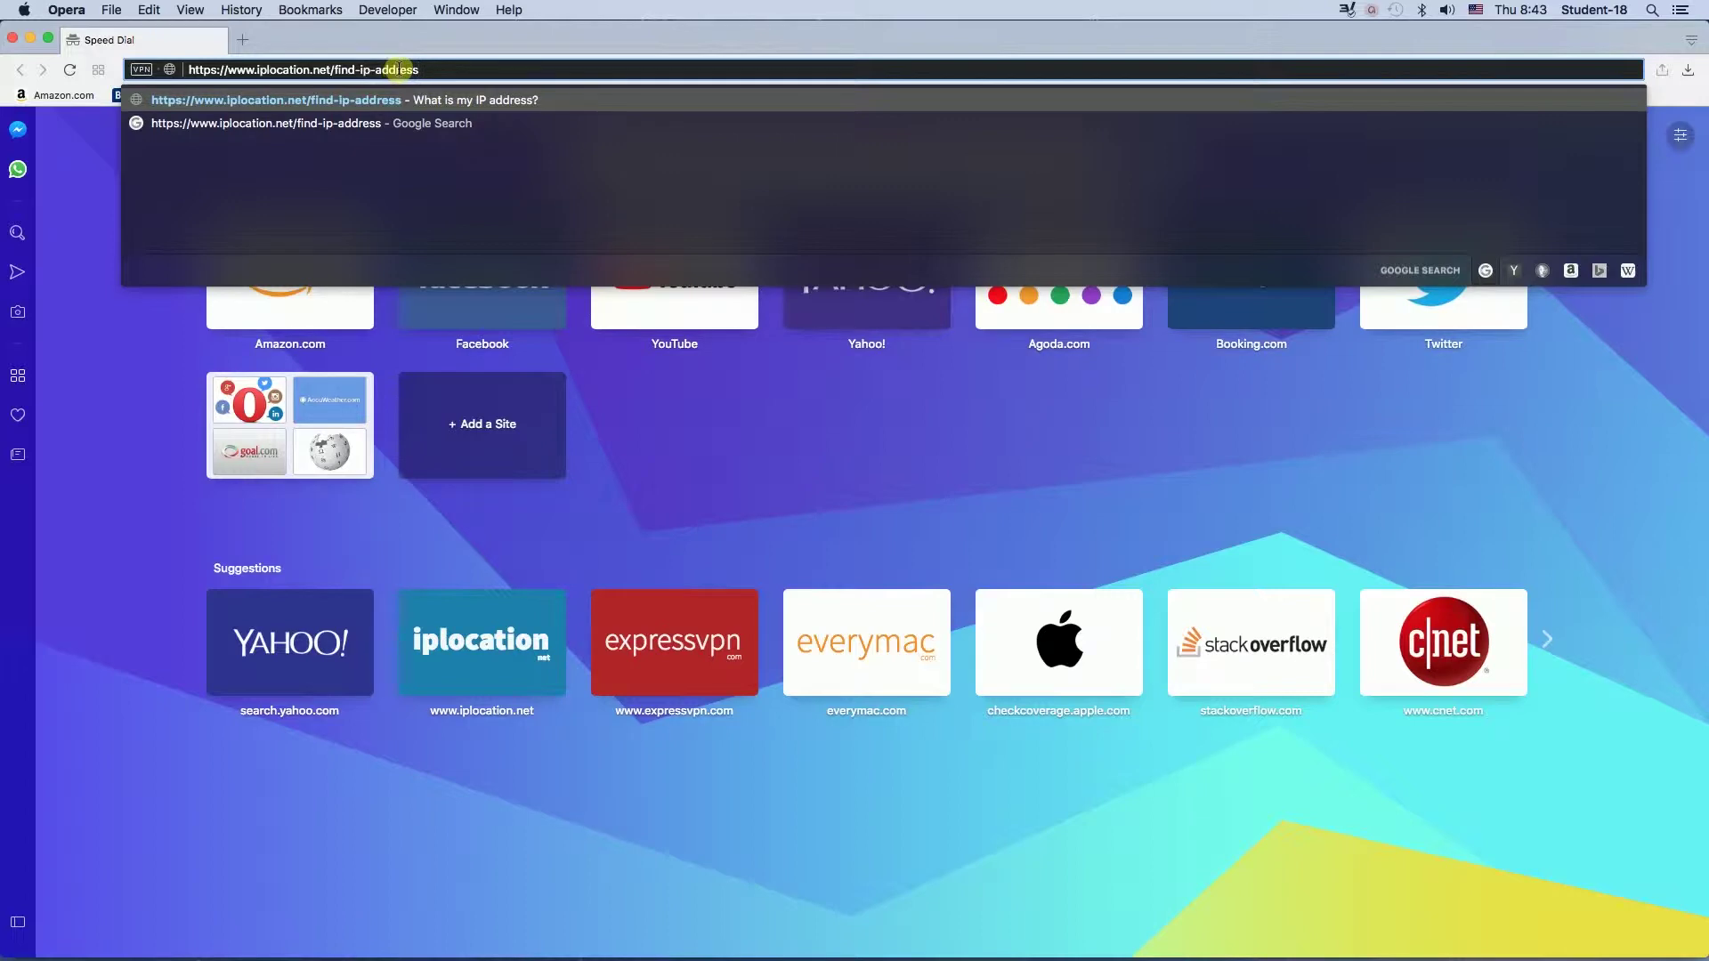
{"action": "key", "text": "Return"}
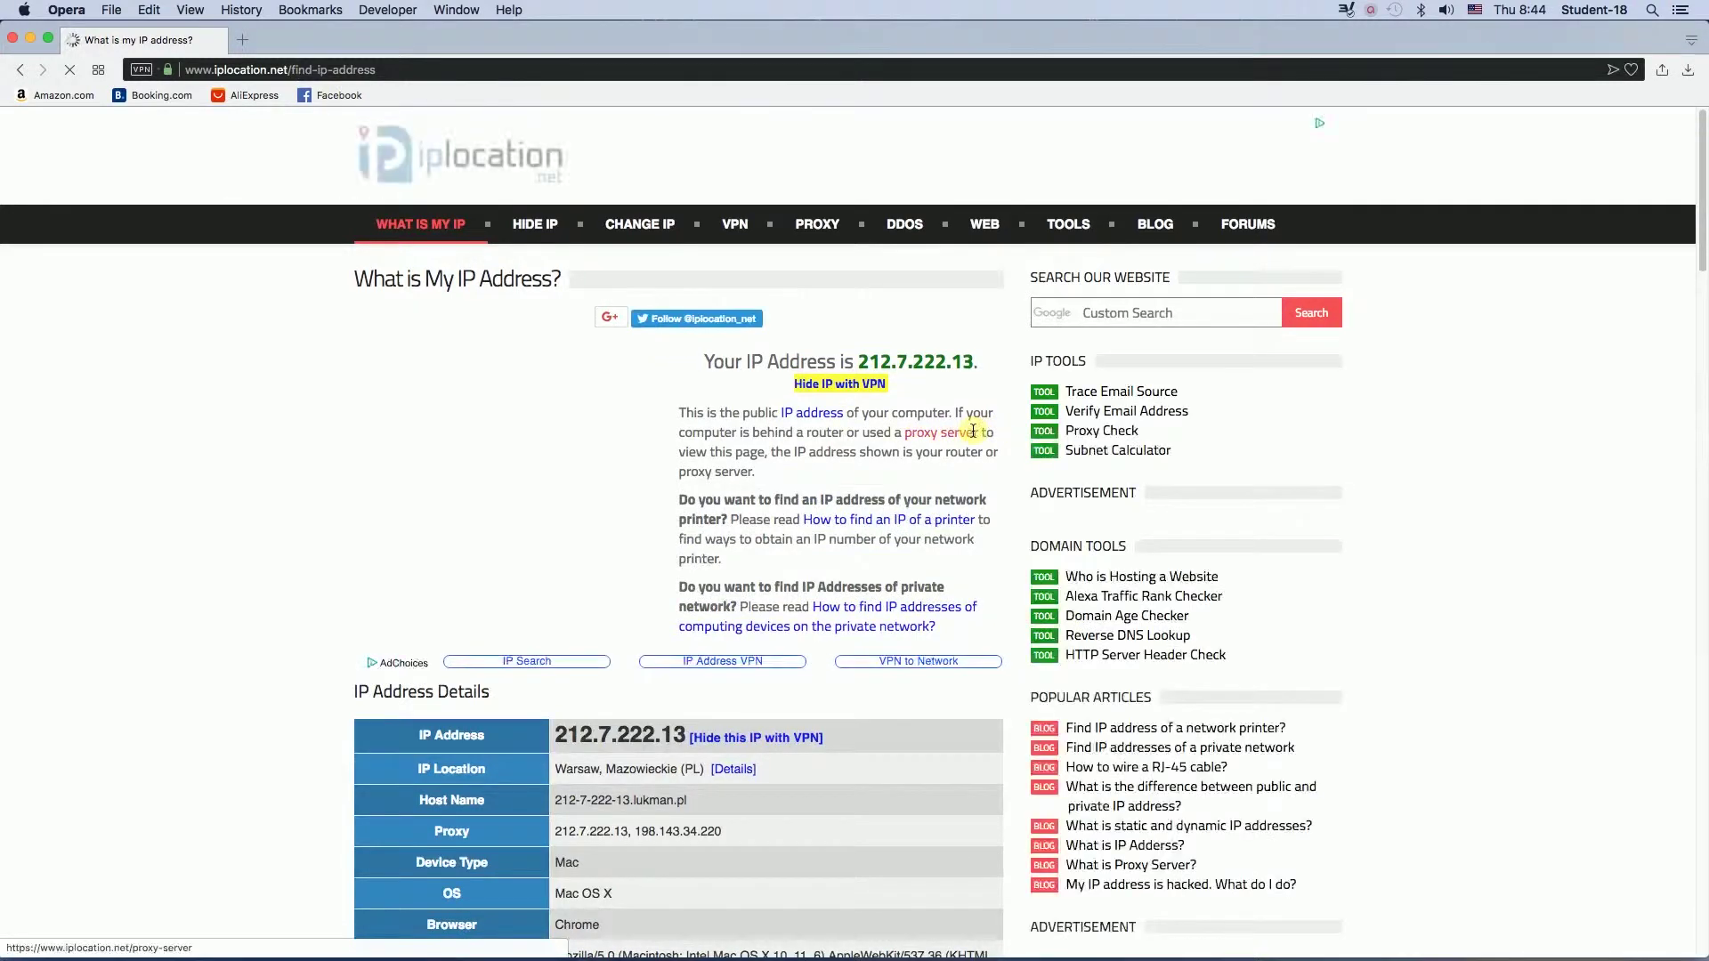
Scroll down to the IP Address Details table showing Warsaw, Poland.
{"action": "scroll", "coordinate": [974, 436], "scroll_direction": "down", "scroll_amount": 2}
{"action": "scroll", "coordinate": [974, 436], "scroll_direction": "down", "scroll_amount": 4}
{"action": "scroll", "coordinate": [969, 430], "scroll_direction": "down", "scroll_amount": 2}
{"action": "scroll", "coordinate": [766, 374], "scroll_direction": "down", "scroll_amount": 2}
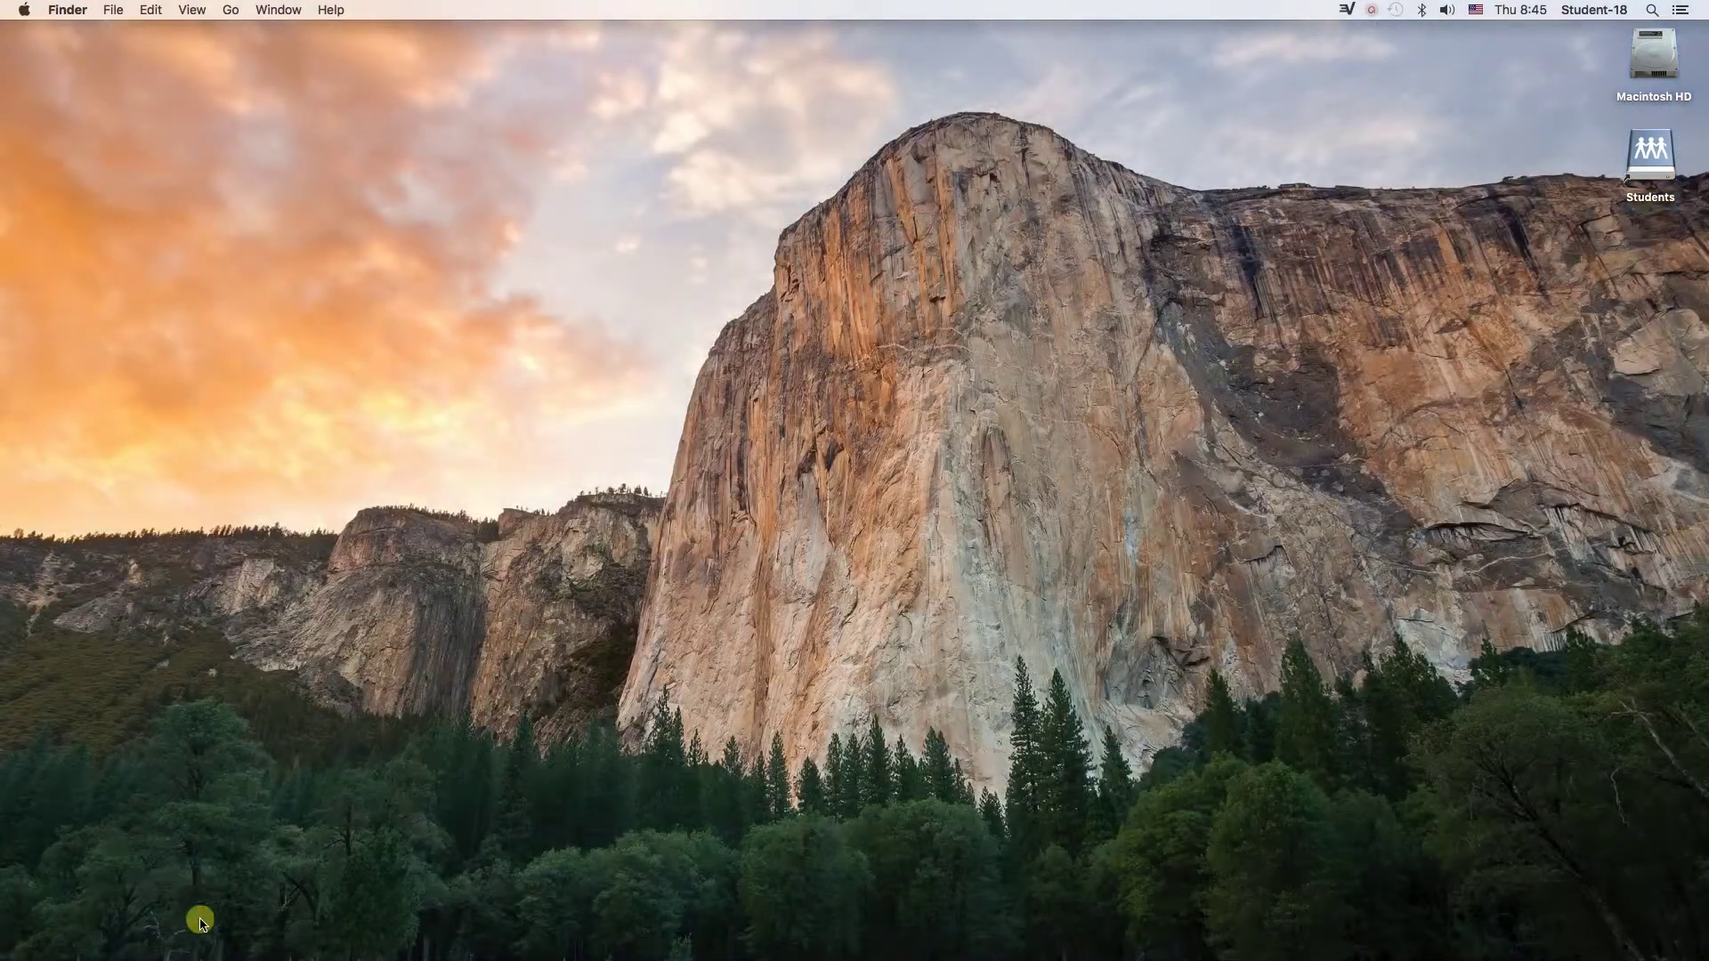
{"action": "mouse_move", "coordinate": [143, 902]}
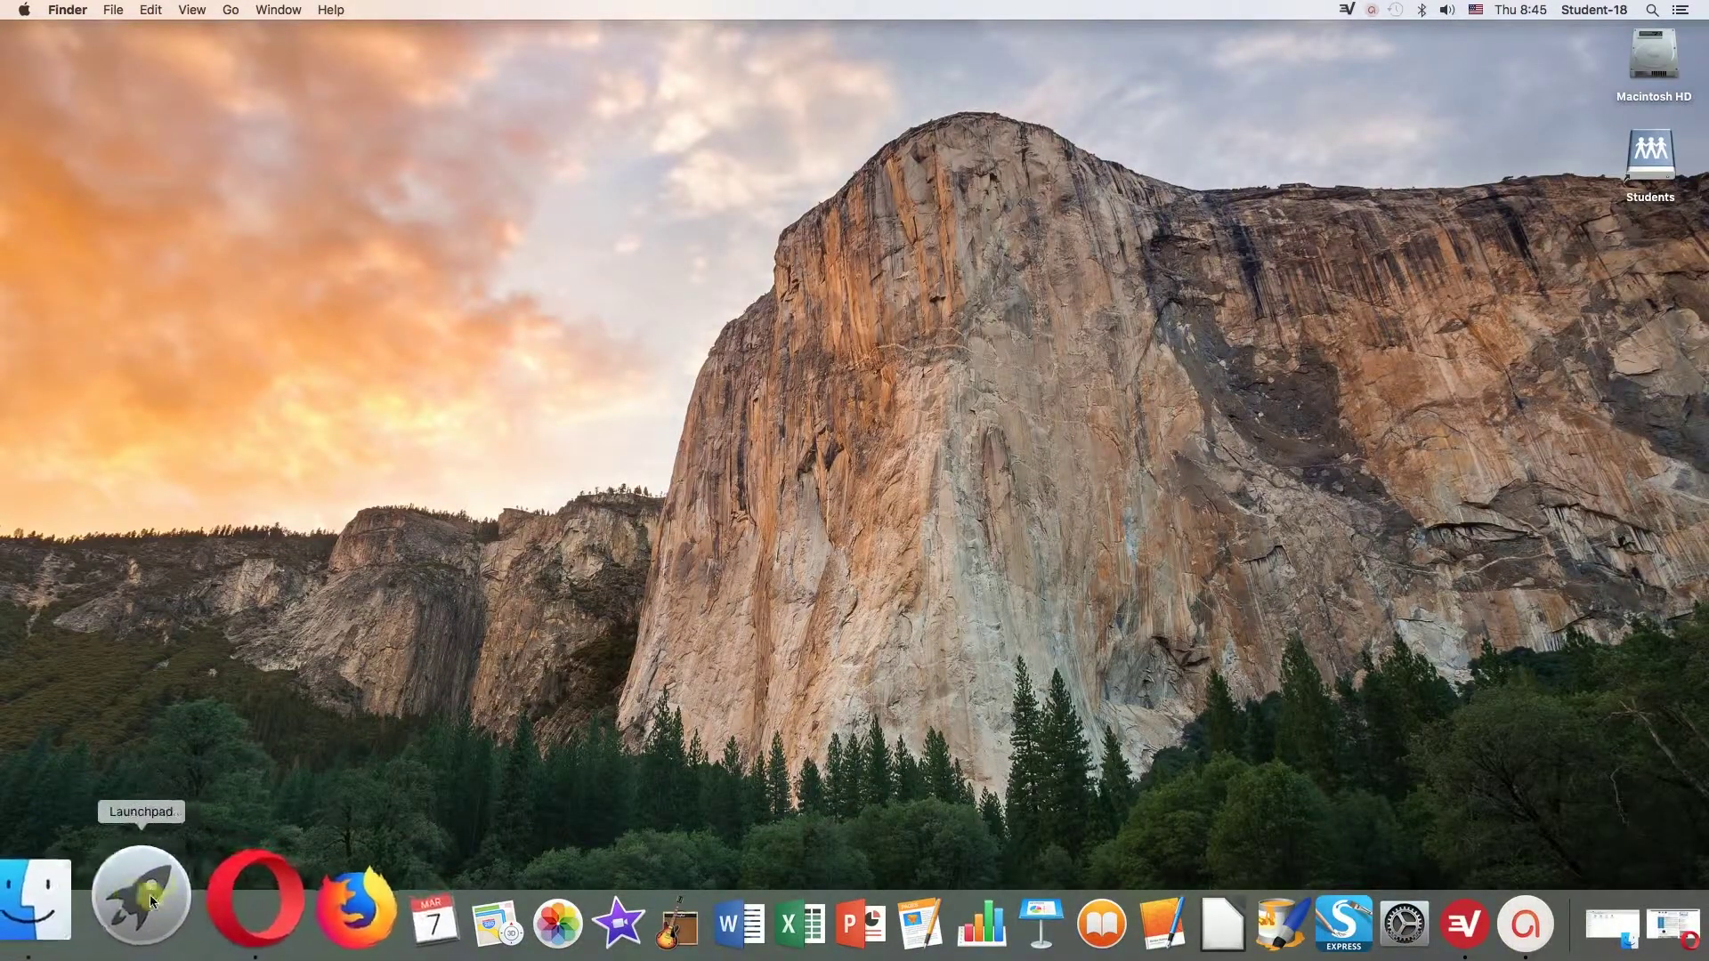
Start ExpressVPN from Launchpad, opening its window at Not connected.
{"action": "left_click", "coordinate": [151, 898]}
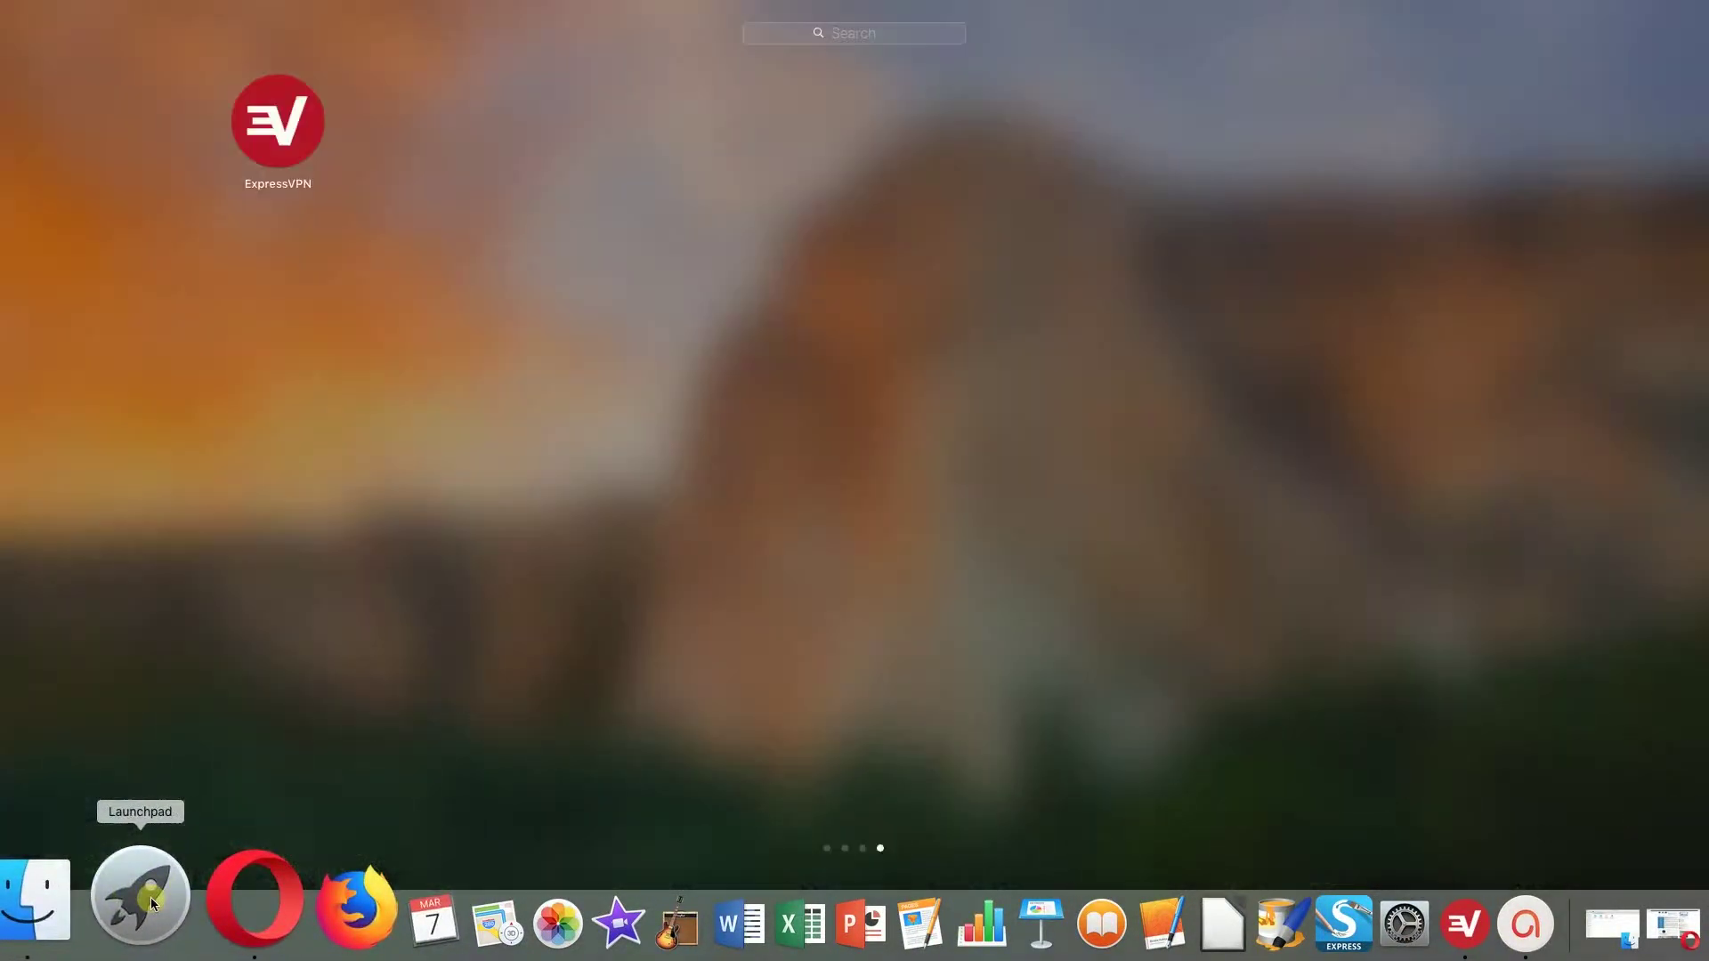
{"action": "left_click", "coordinate": [275, 126]}
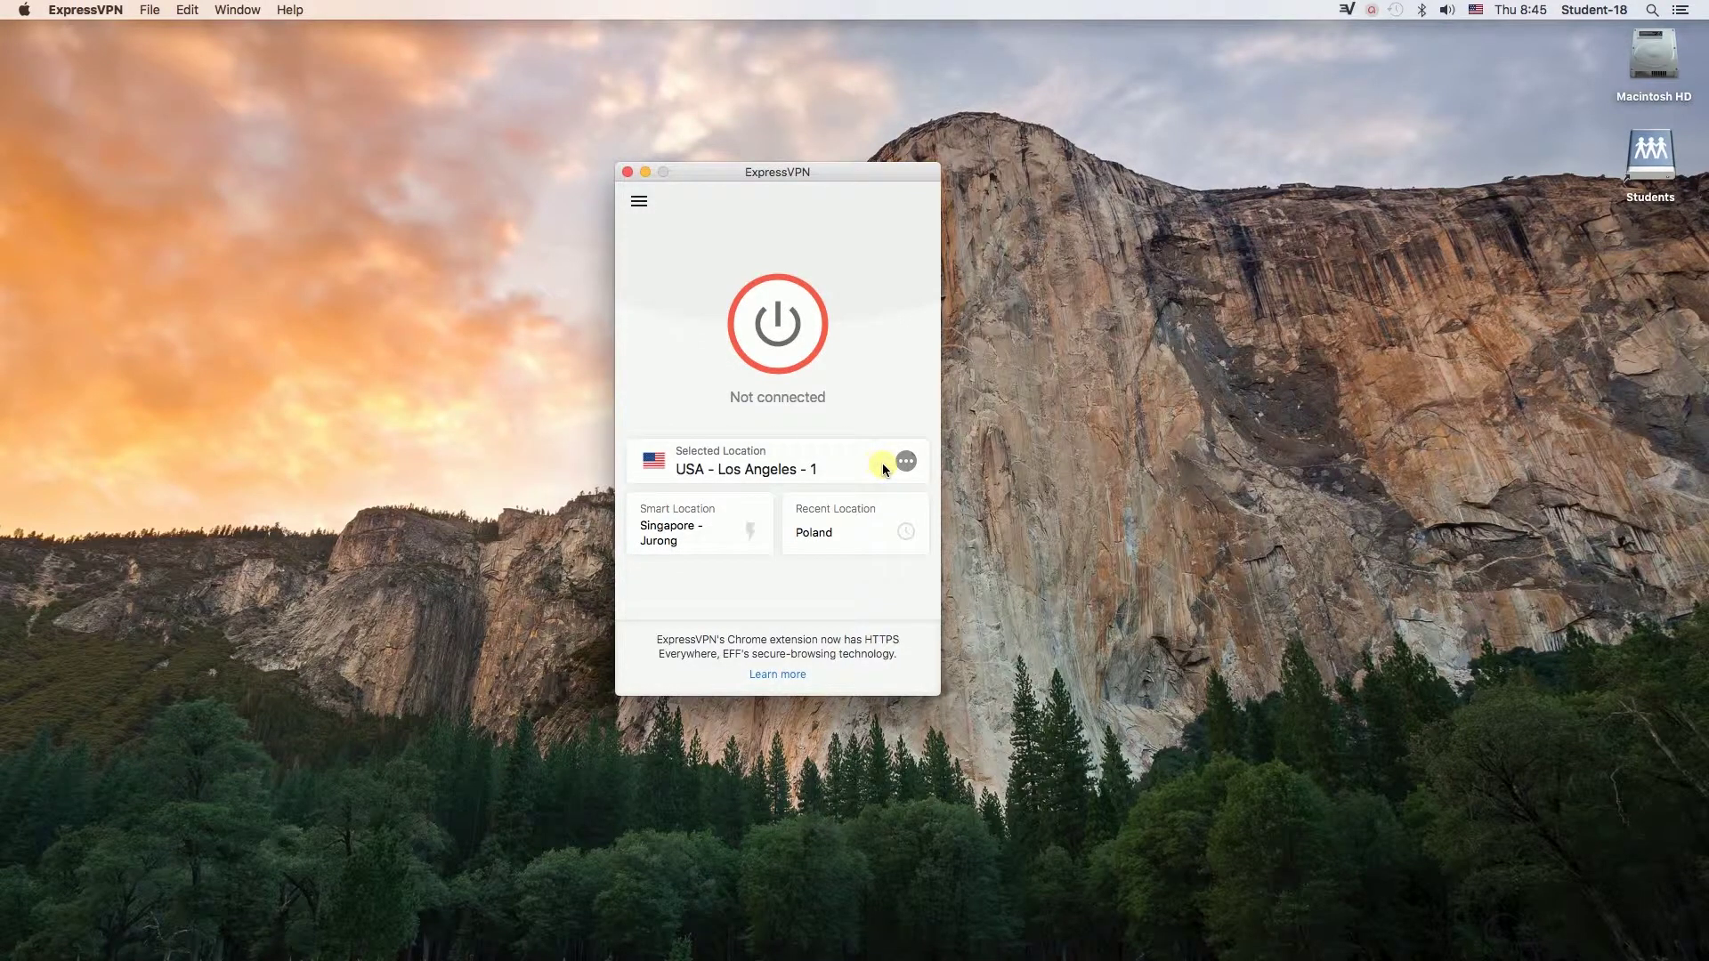
Browse the Recommended and All location lists, then pick United States under Recommended.
{"action": "left_click", "coordinate": [905, 462]}
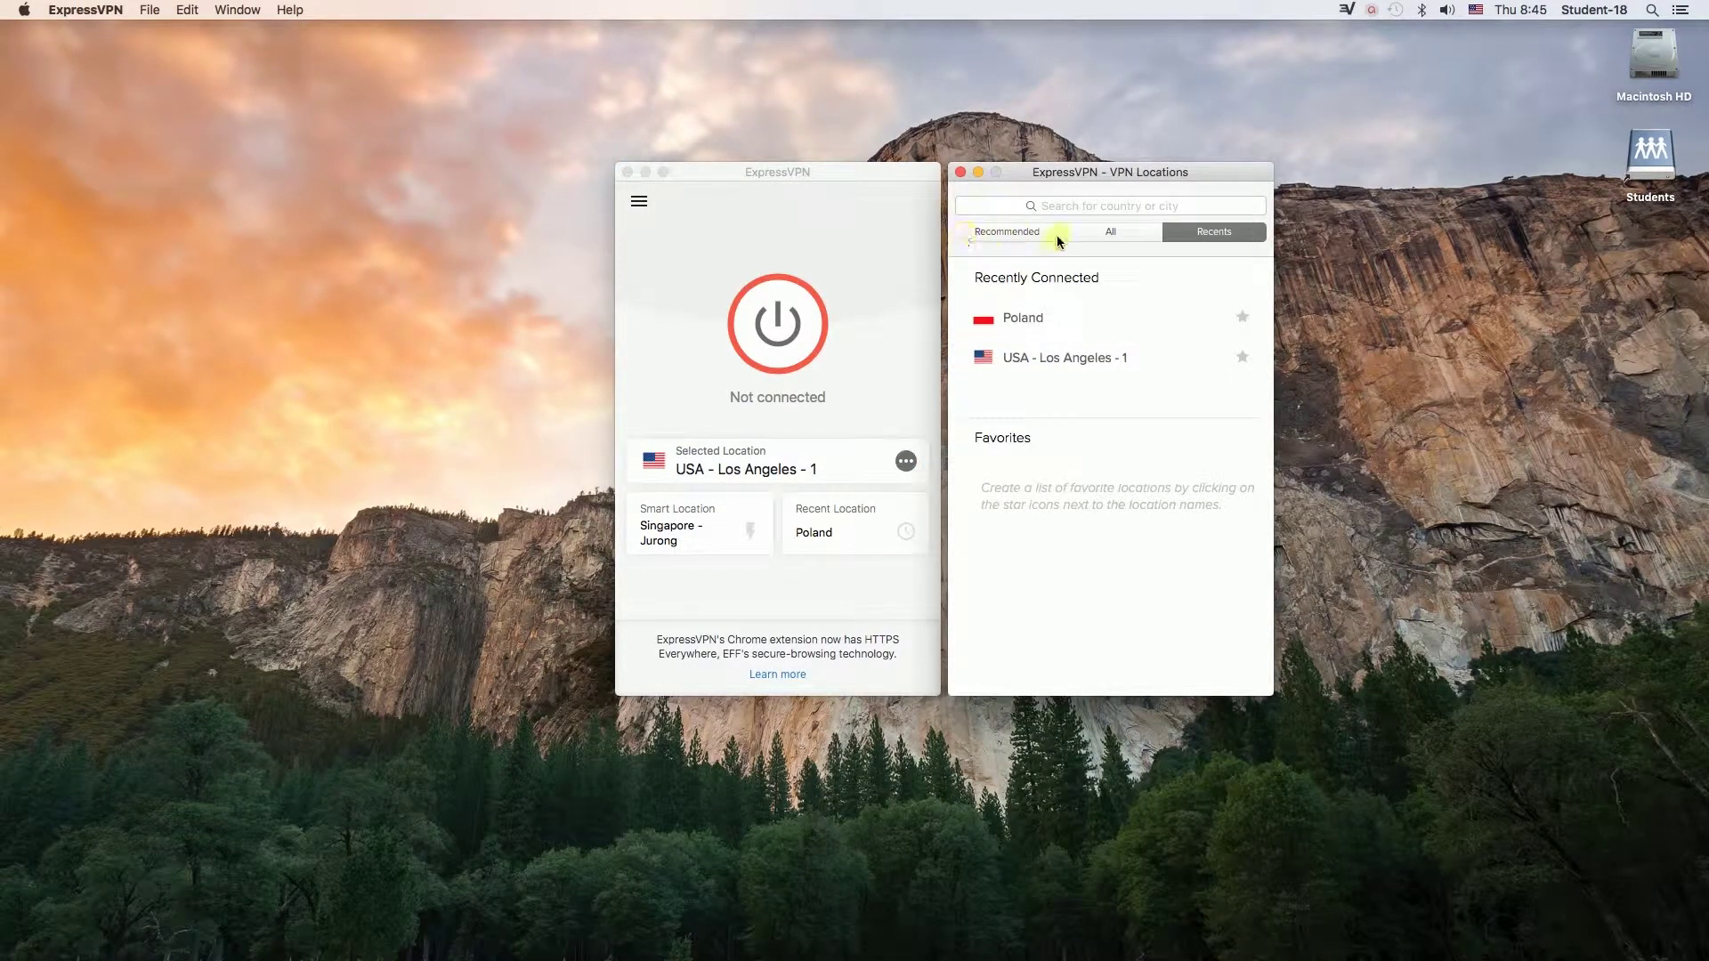
{"action": "left_click", "coordinate": [1020, 232]}
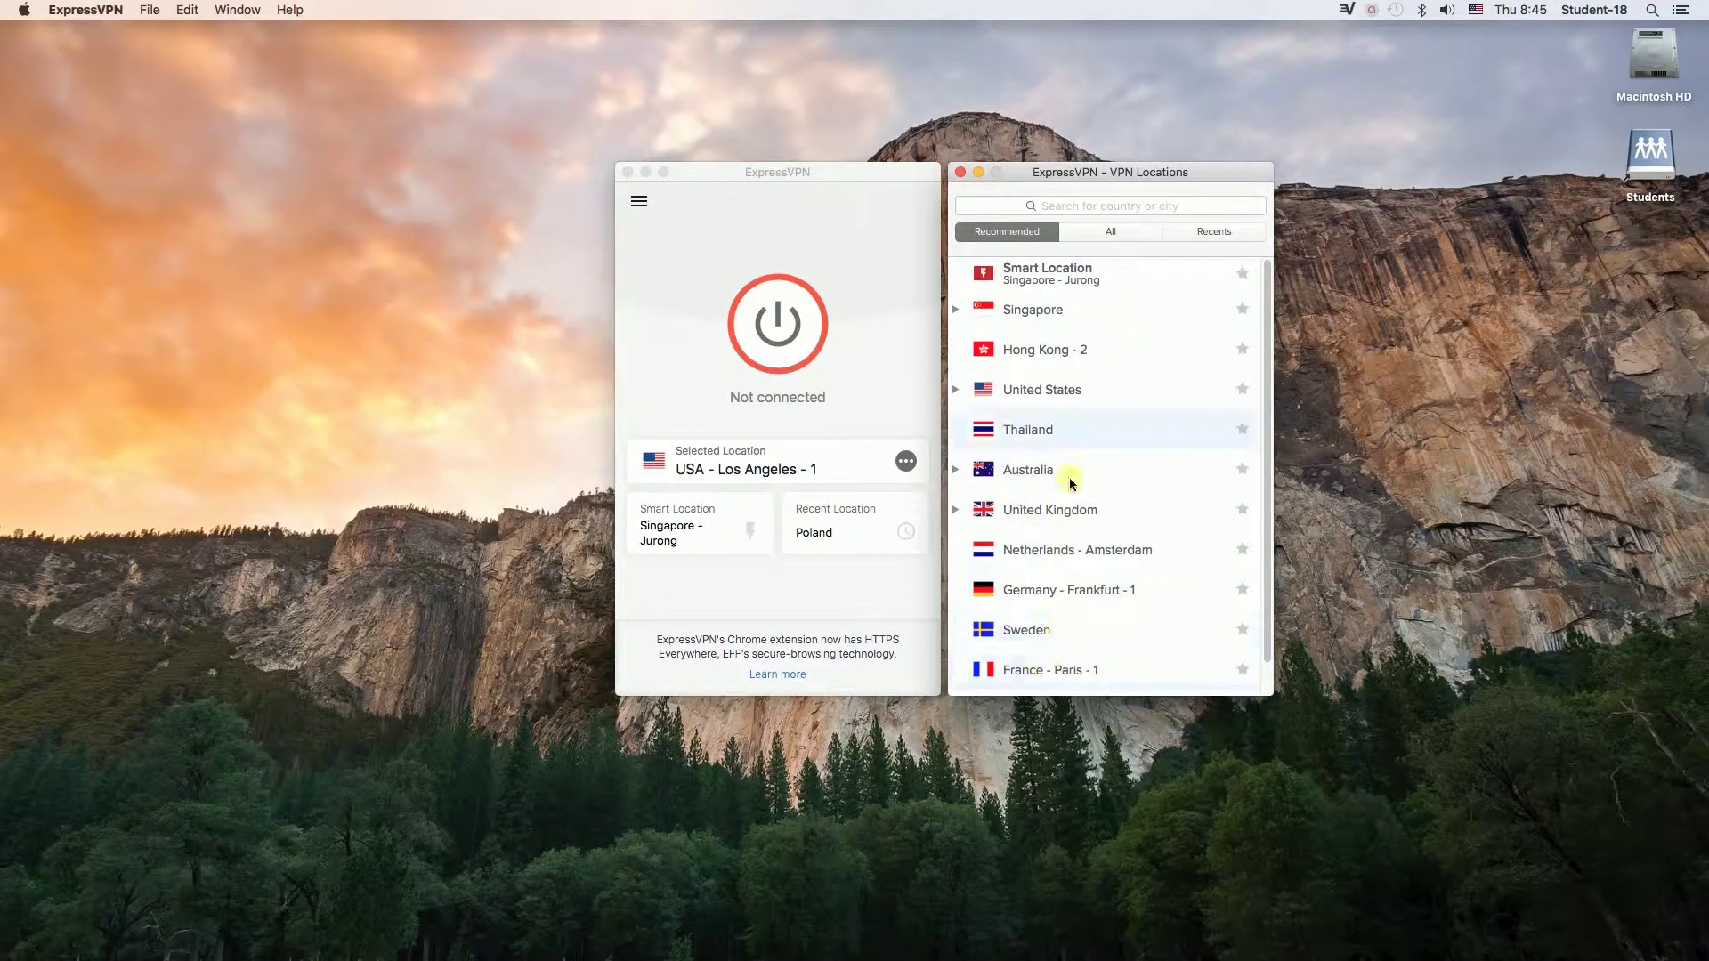
{"action": "scroll", "coordinate": [1095, 409], "scroll_direction": "down", "scroll_amount": 1}
{"action": "scroll", "coordinate": [1095, 410], "scroll_direction": "up", "scroll_amount": 1}
{"action": "scroll", "coordinate": [1093, 415], "scroll_direction": "up", "scroll_amount": 1}
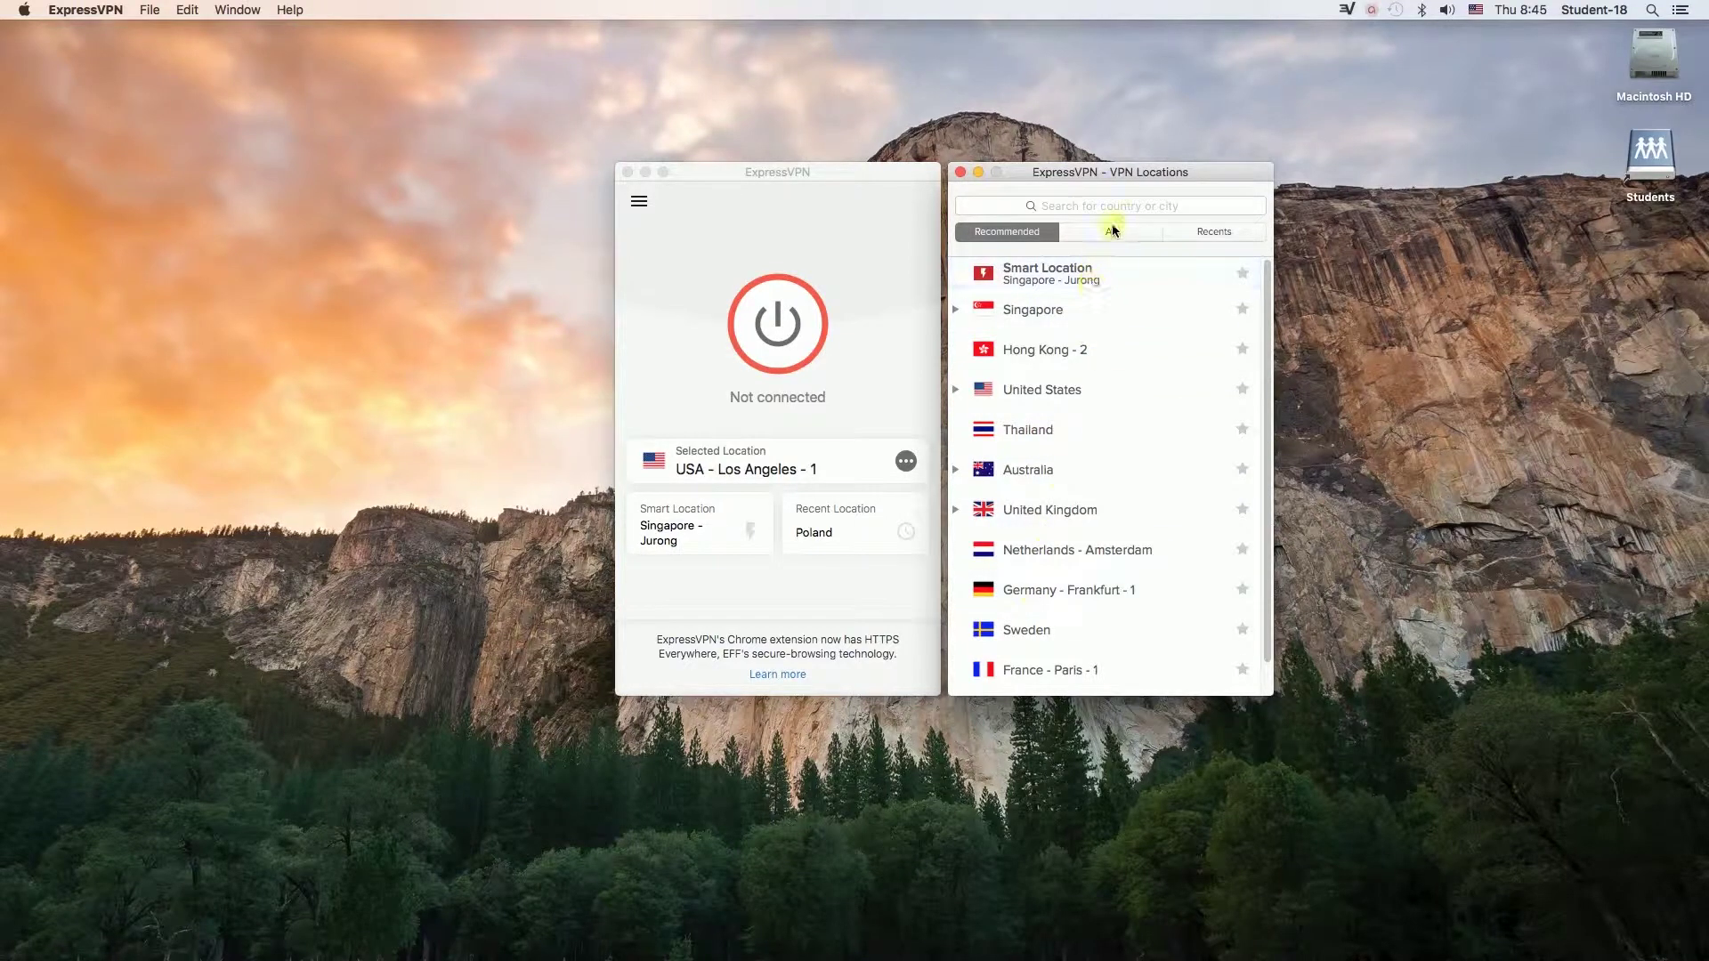
{"action": "left_click", "coordinate": [1136, 230]}
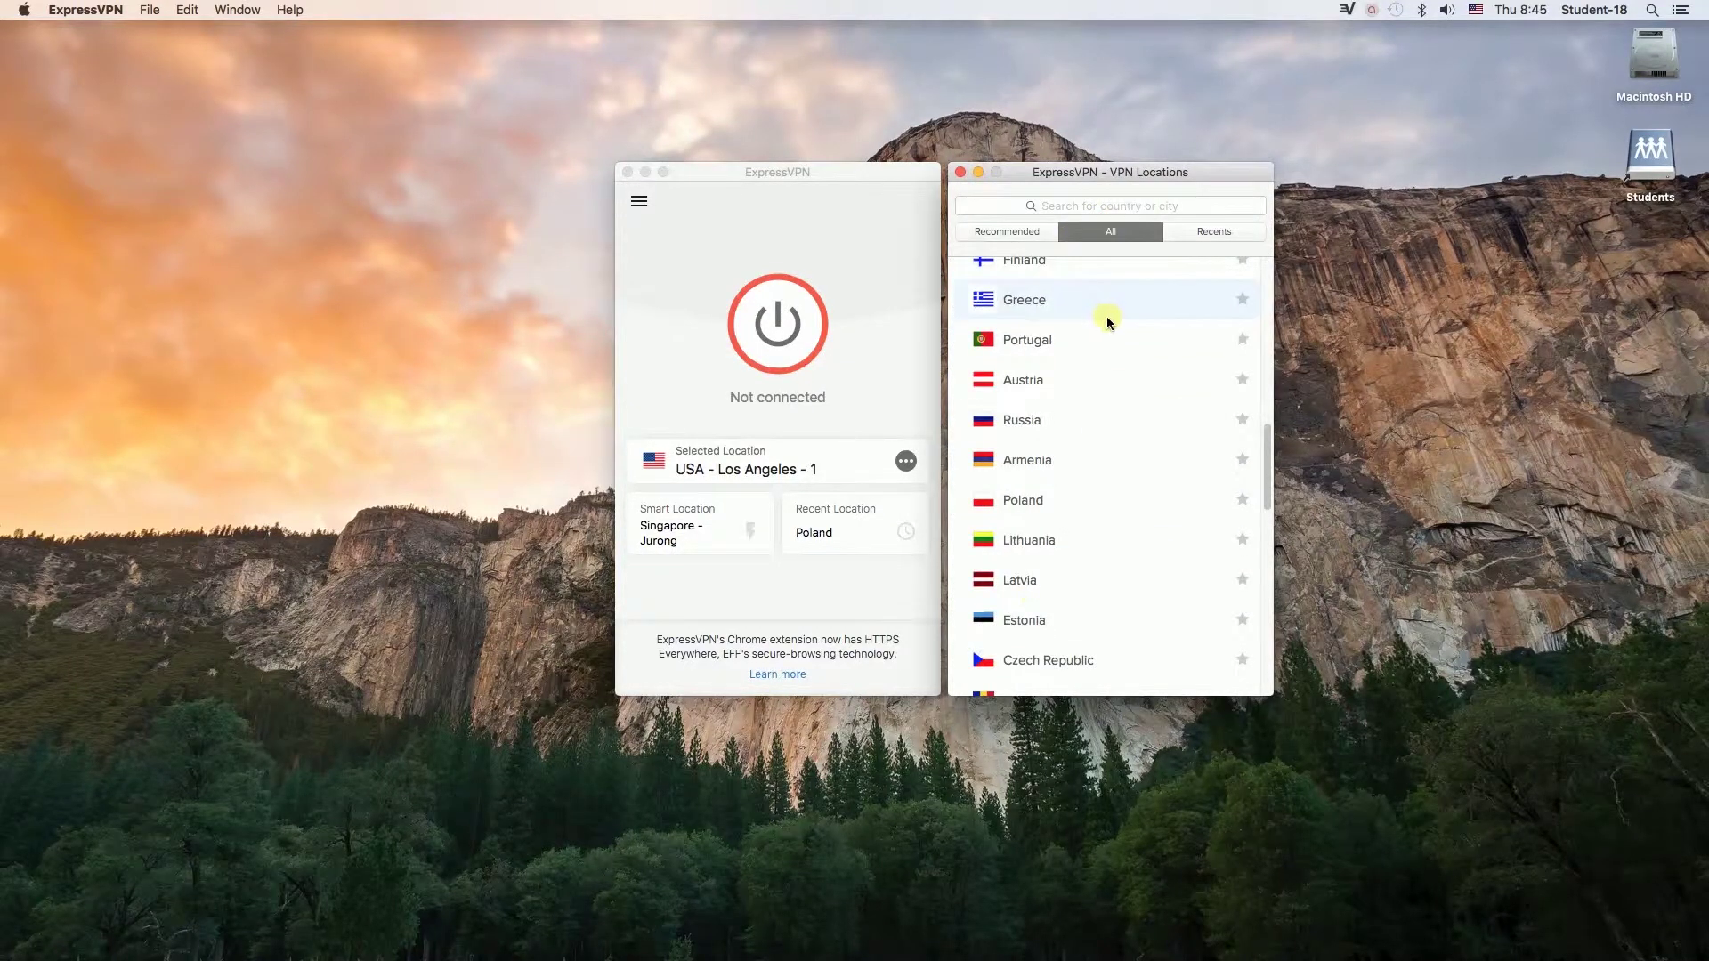
{"action": "scroll", "coordinate": [1107, 317], "scroll_direction": "up", "scroll_amount": 10}
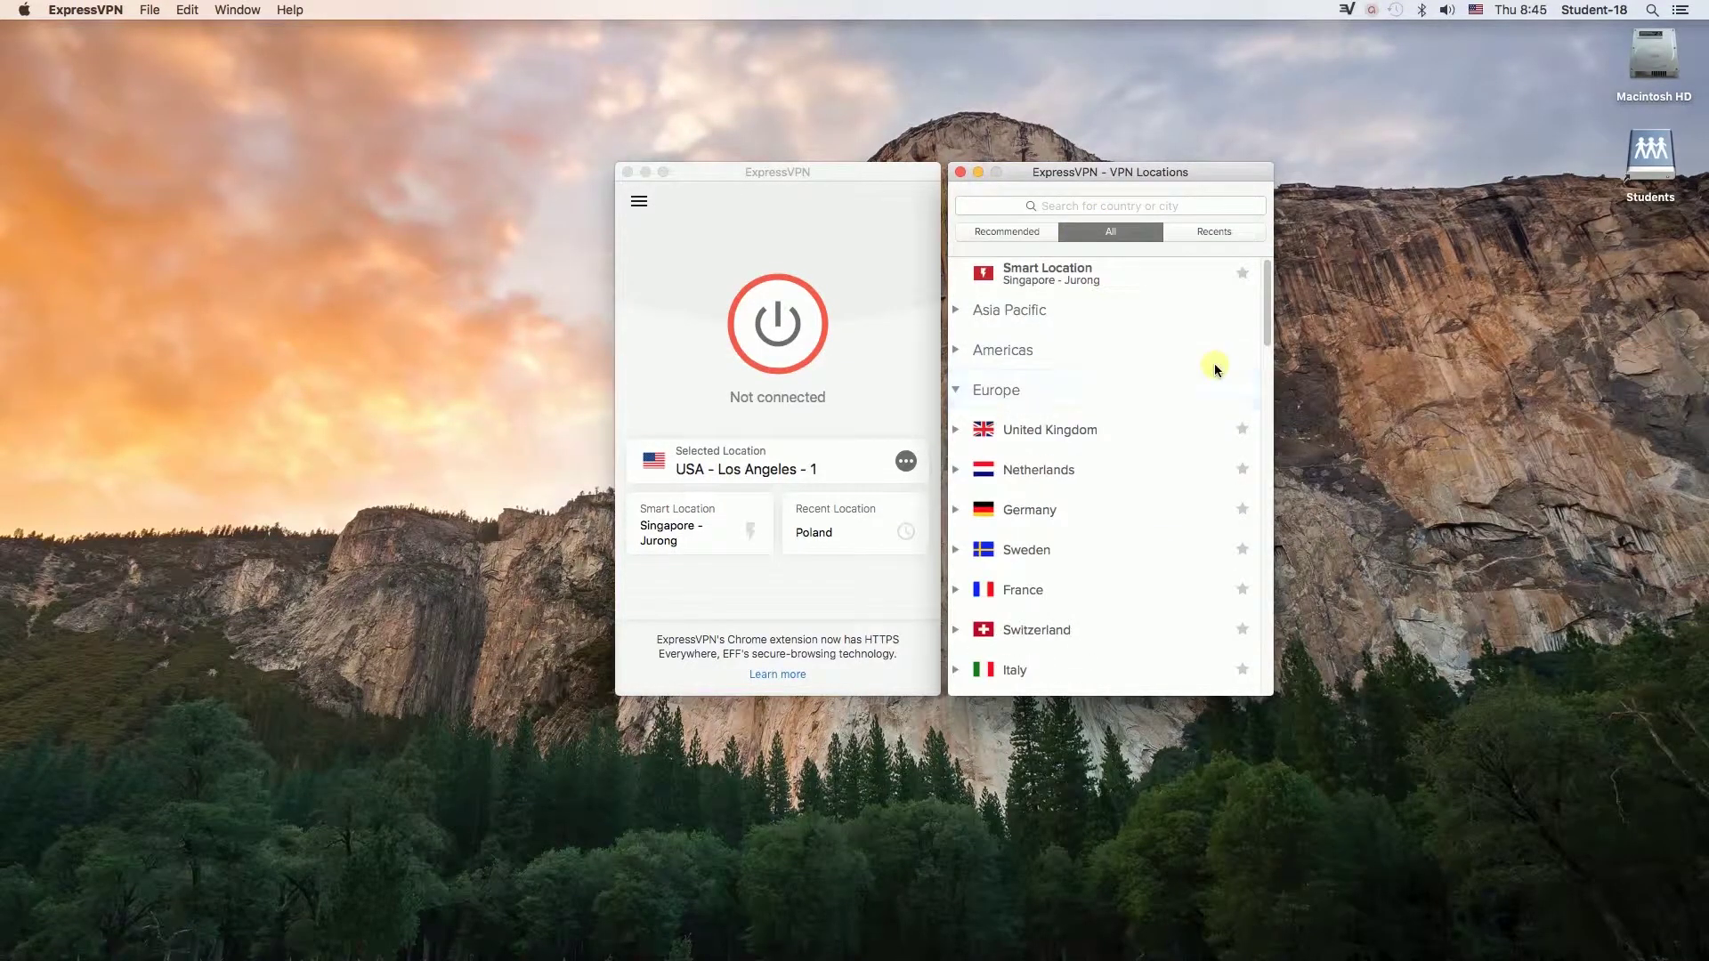
{"action": "left_click", "coordinate": [958, 391]}
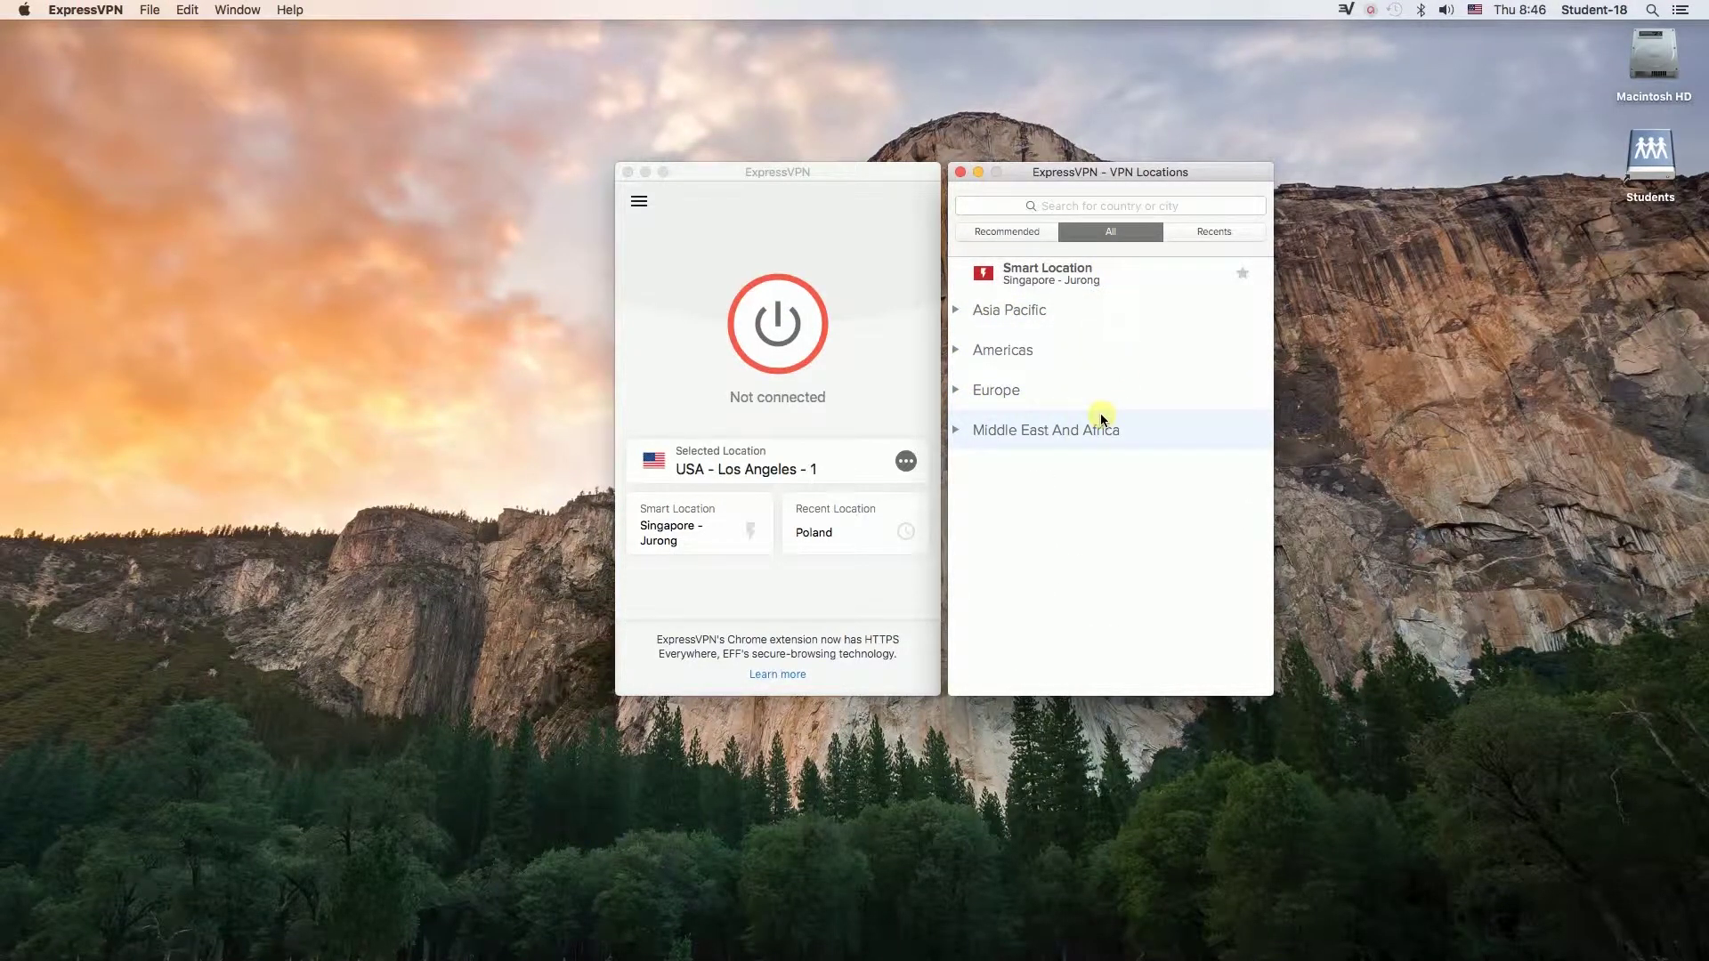
{"action": "left_click", "coordinate": [1004, 232]}
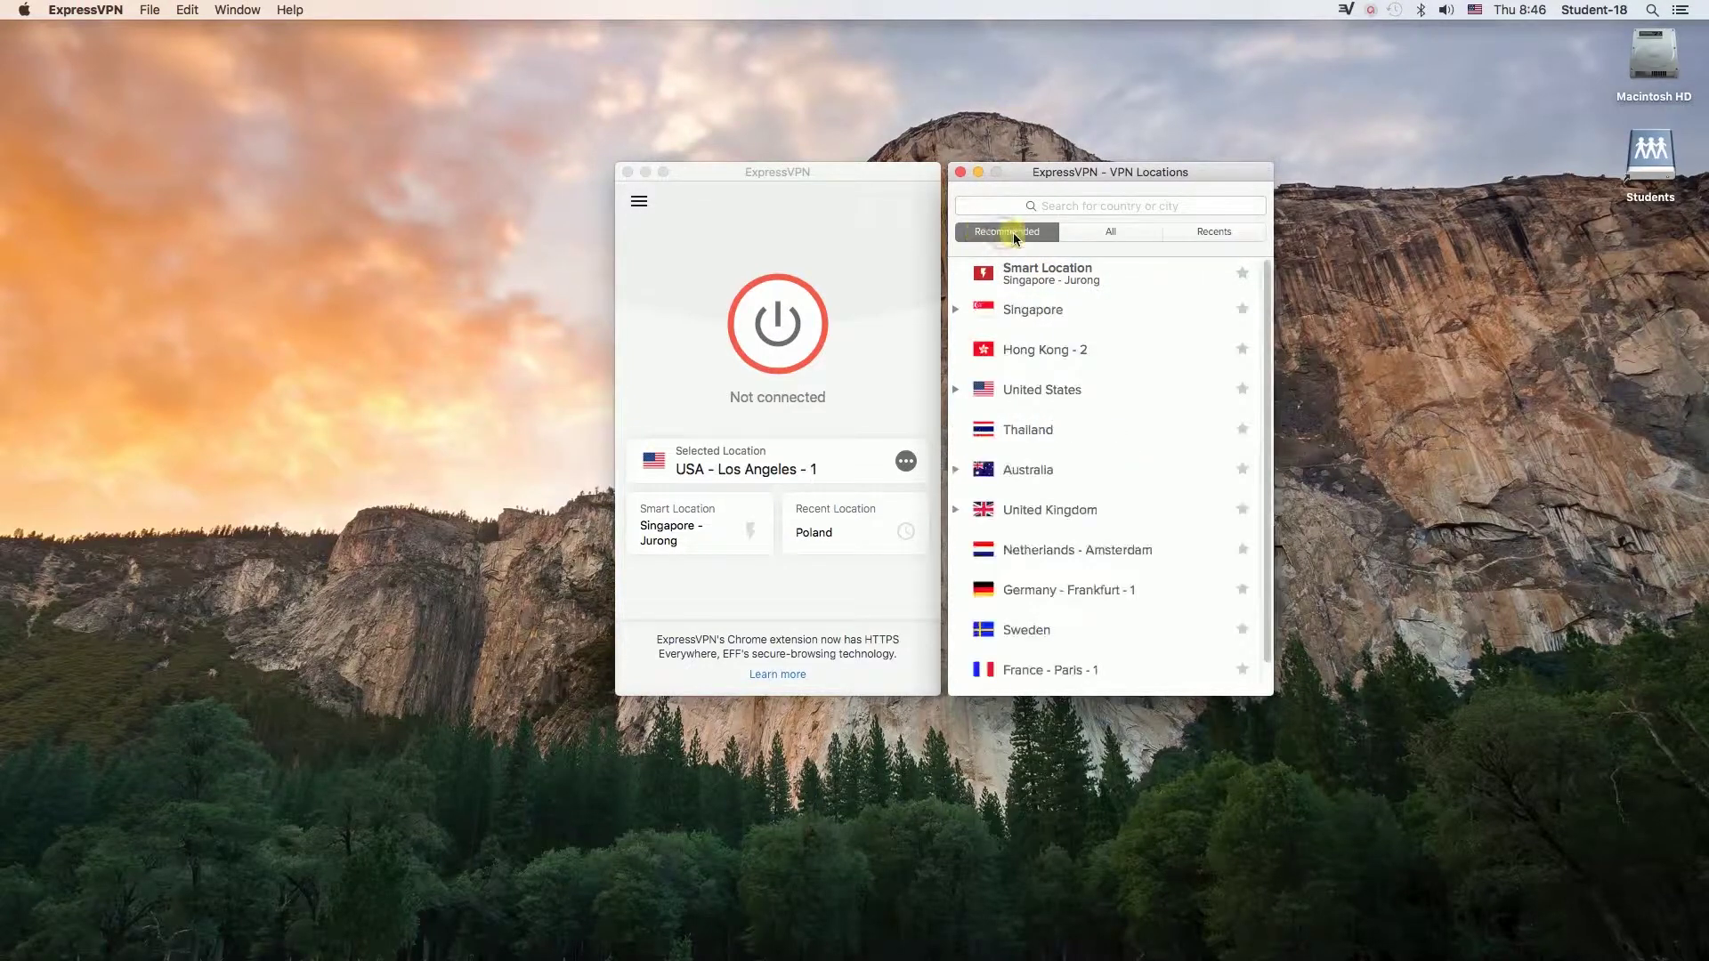
{"action": "left_click", "coordinate": [1043, 394]}
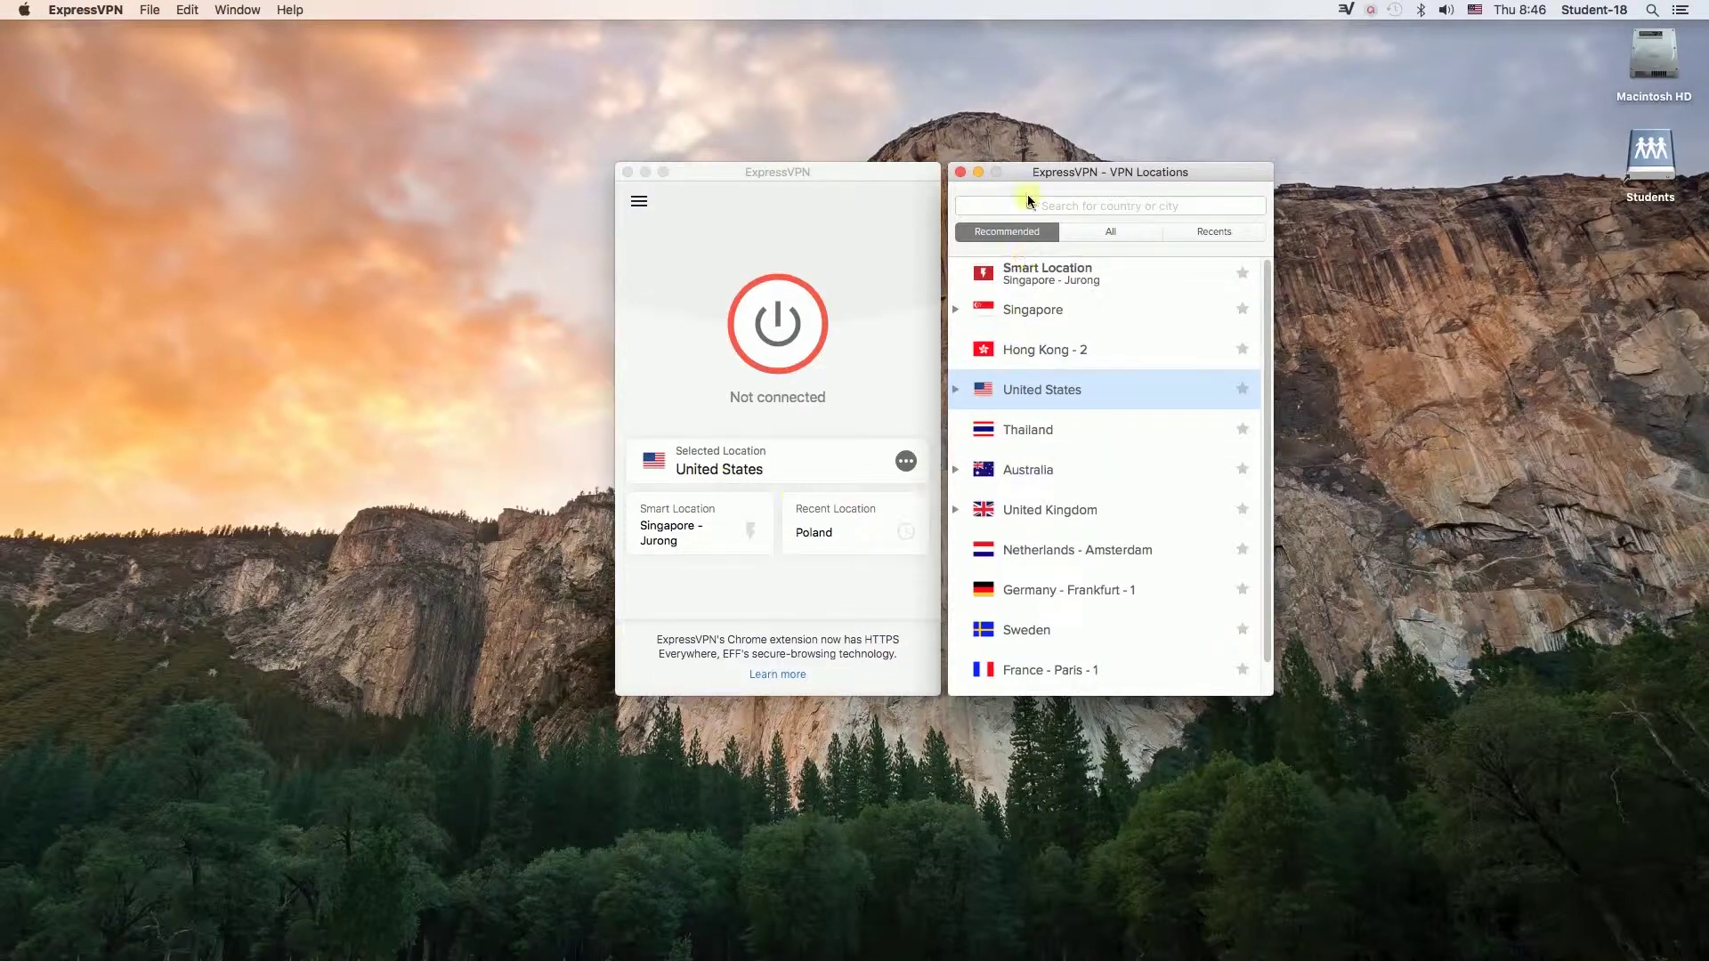
Close the VPN Locations list and connect ExpressVPN to USA - Los Angeles - 1.
{"action": "left_click", "coordinate": [959, 174]}
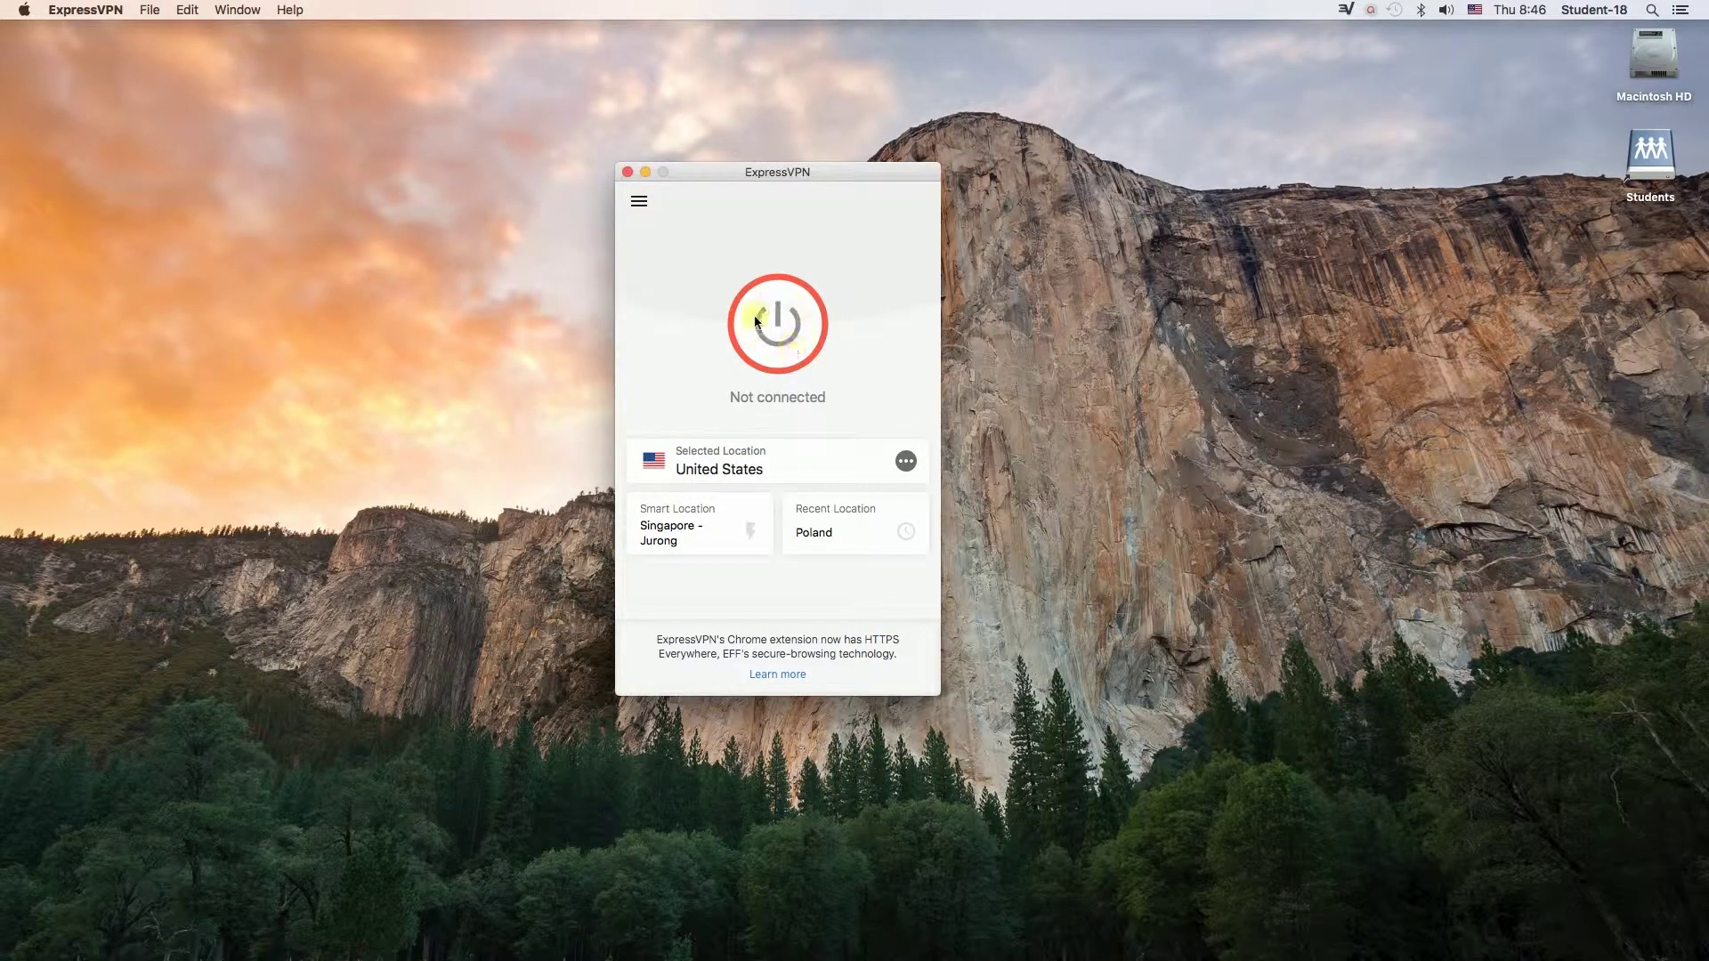
{"action": "left_click", "coordinate": [770, 334]}
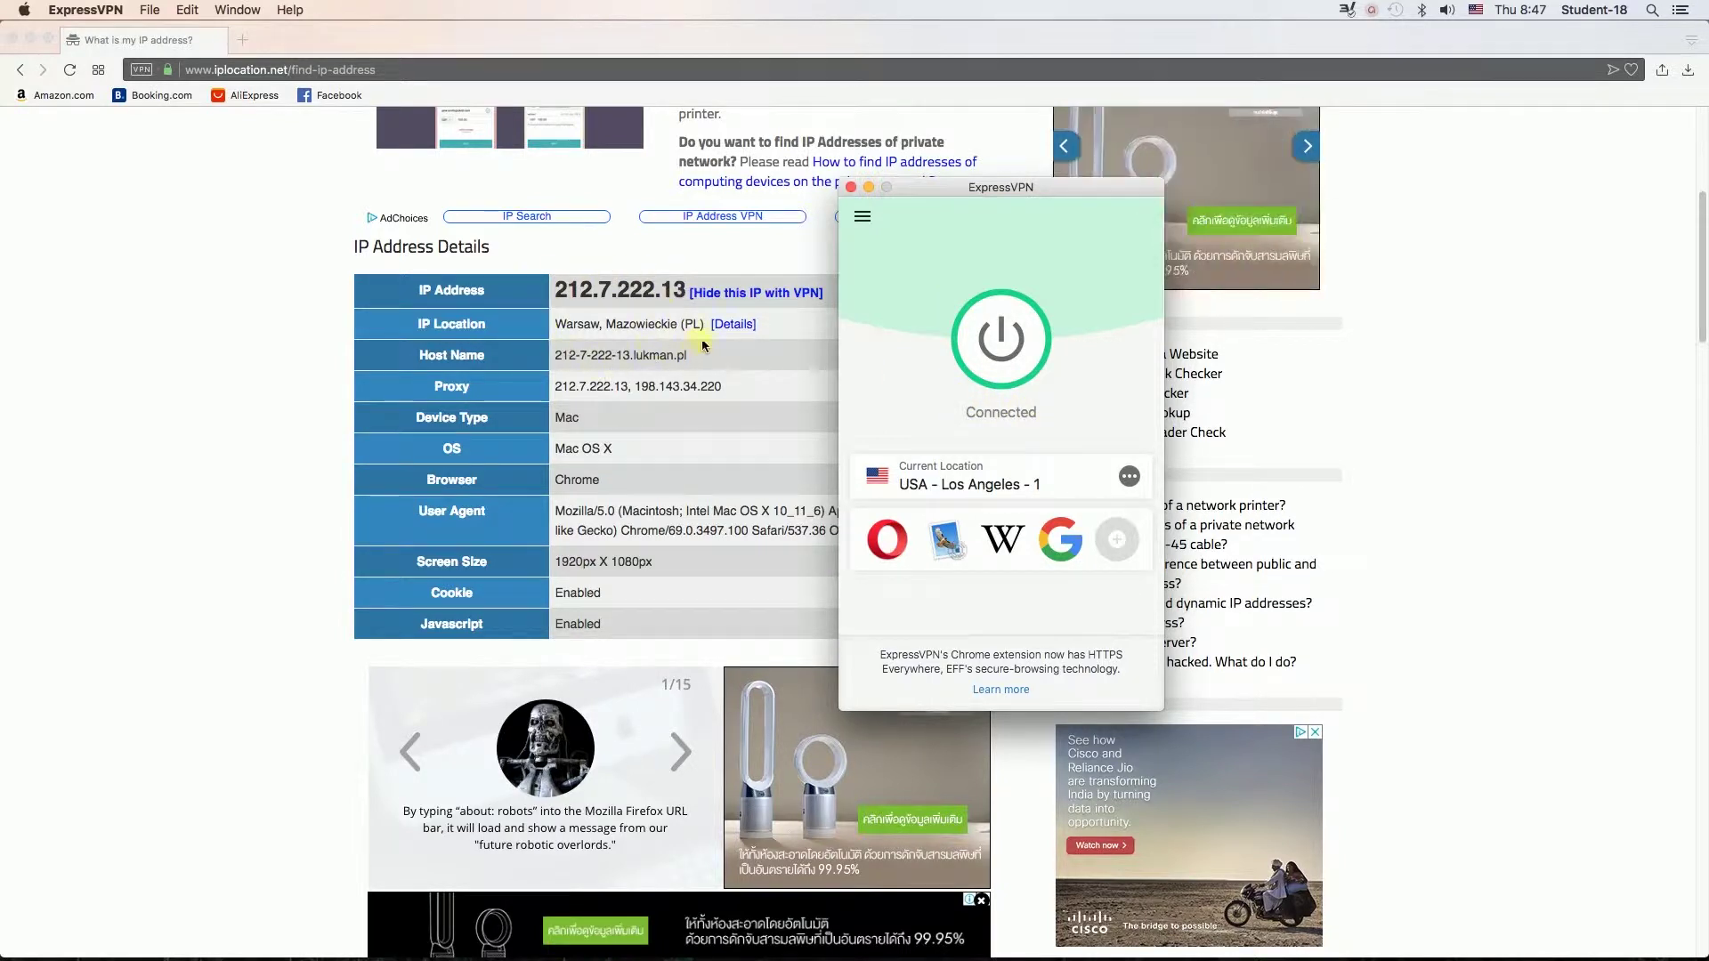
Reload iplocation.net to show New York IP 45.56.150.122, with ExpressVPN moved alongside.
{"action": "left_click", "coordinate": [640, 355]}
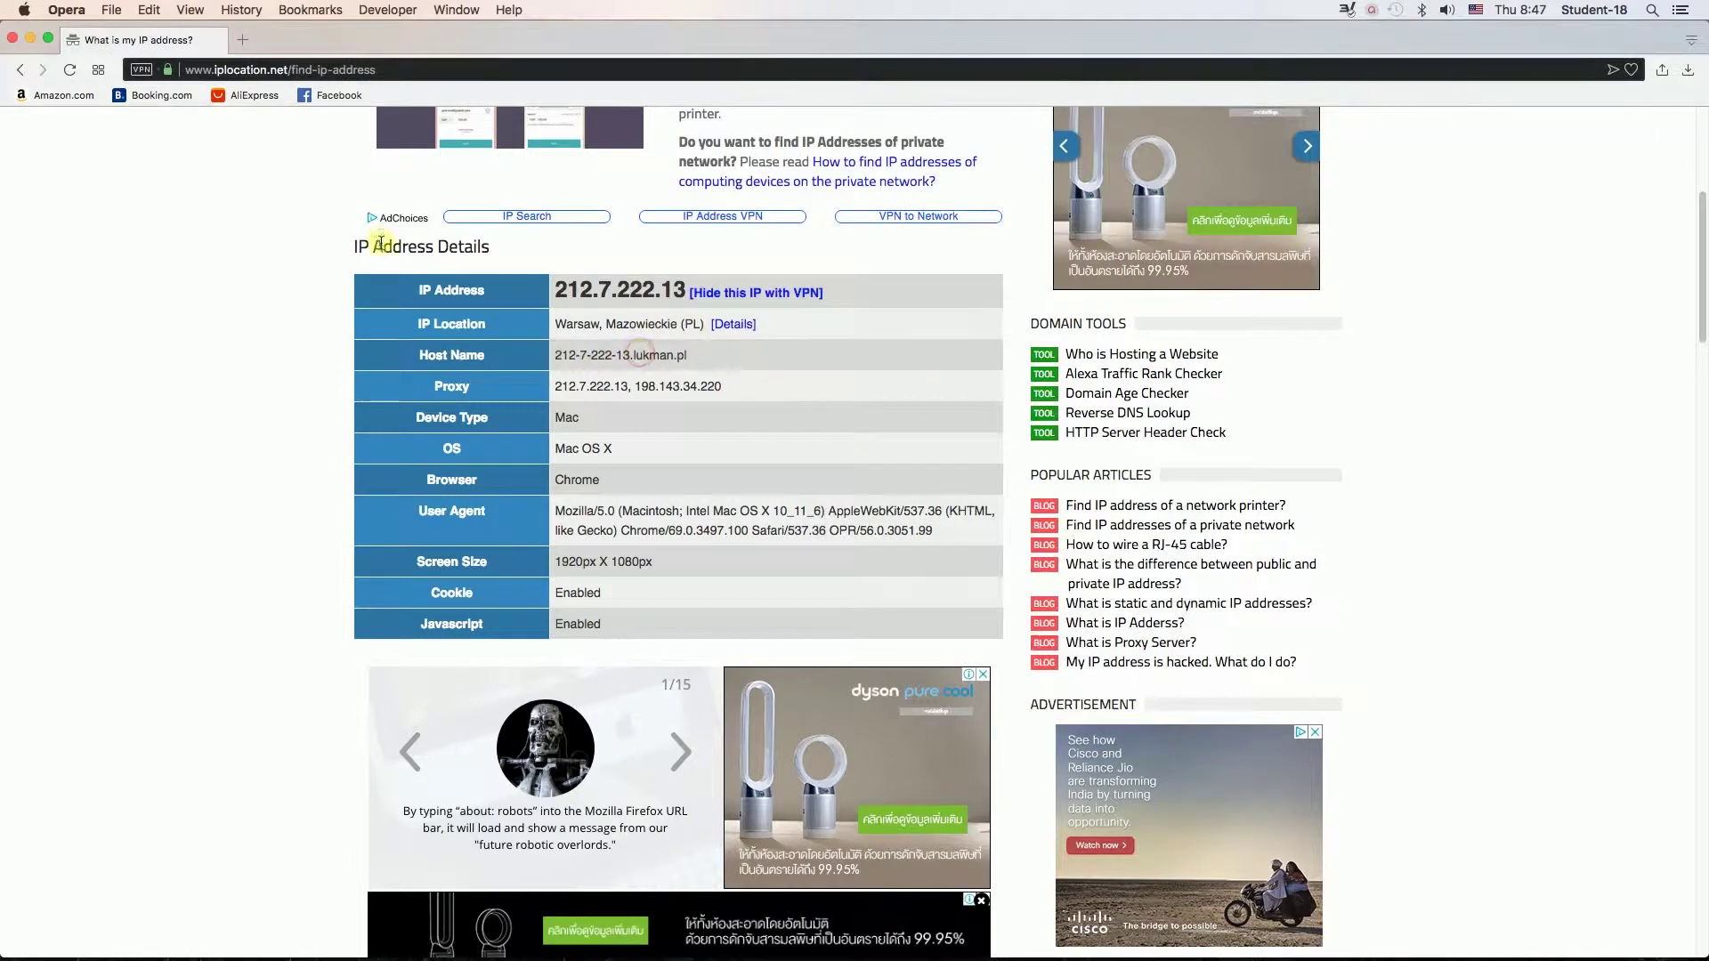
{"action": "key", "text": "super+r"}
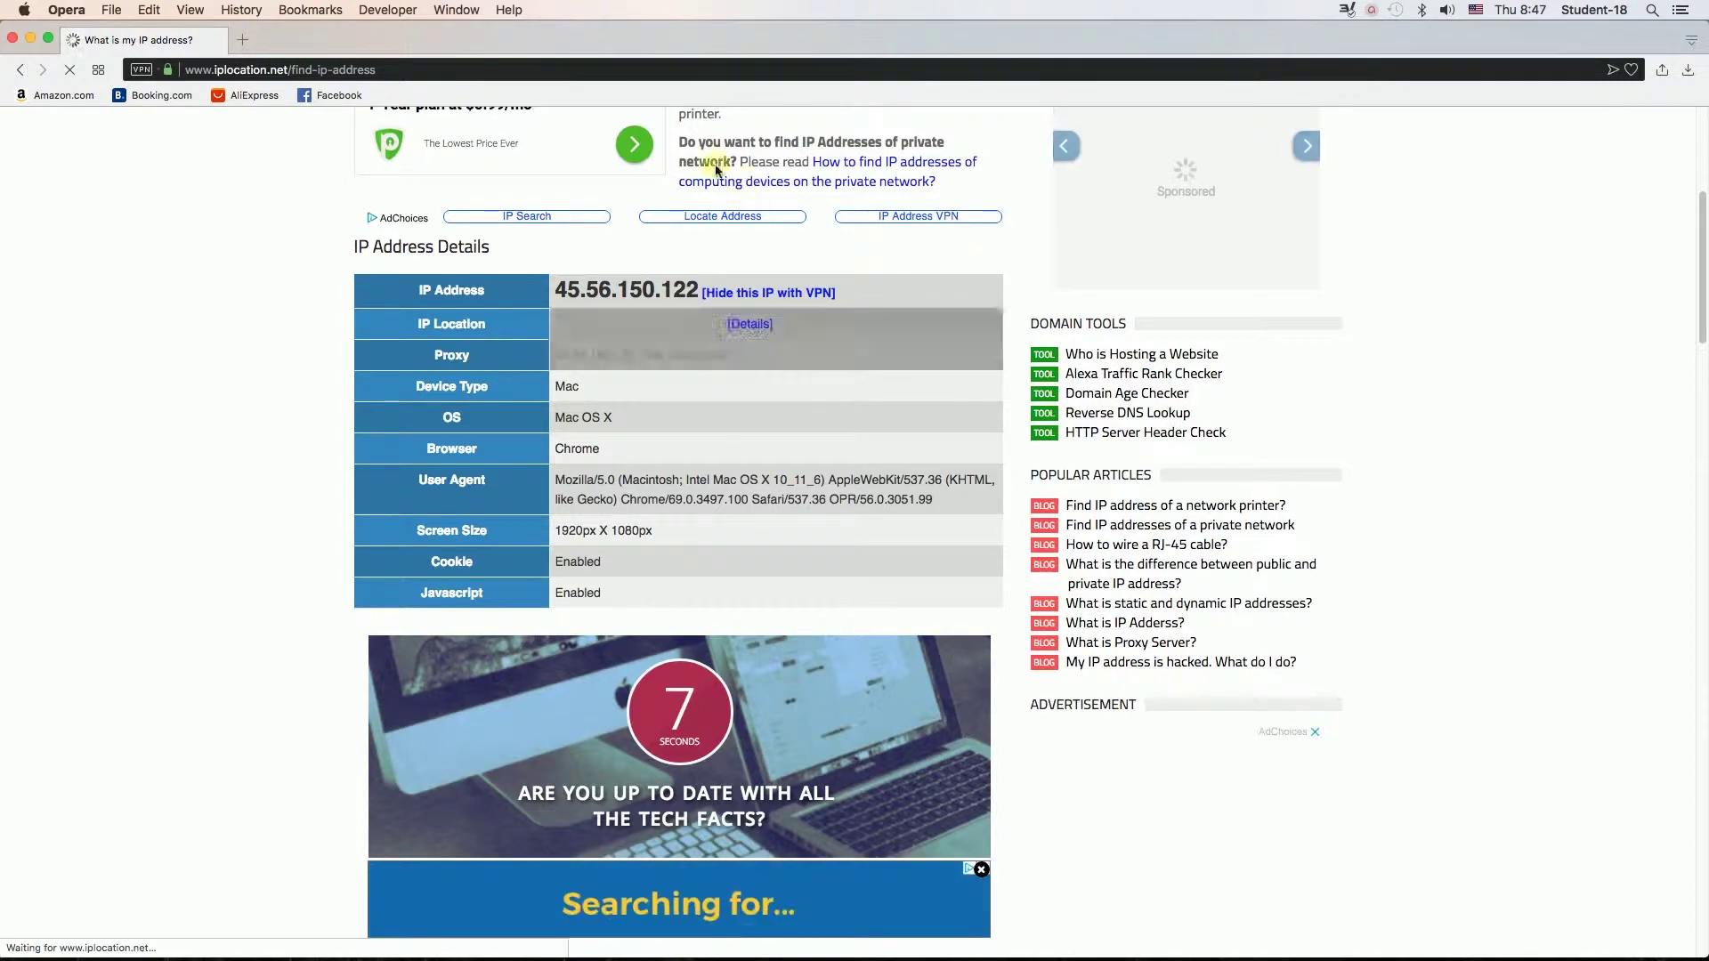
{"action": "mouse_move", "coordinate": [1389, 948]}
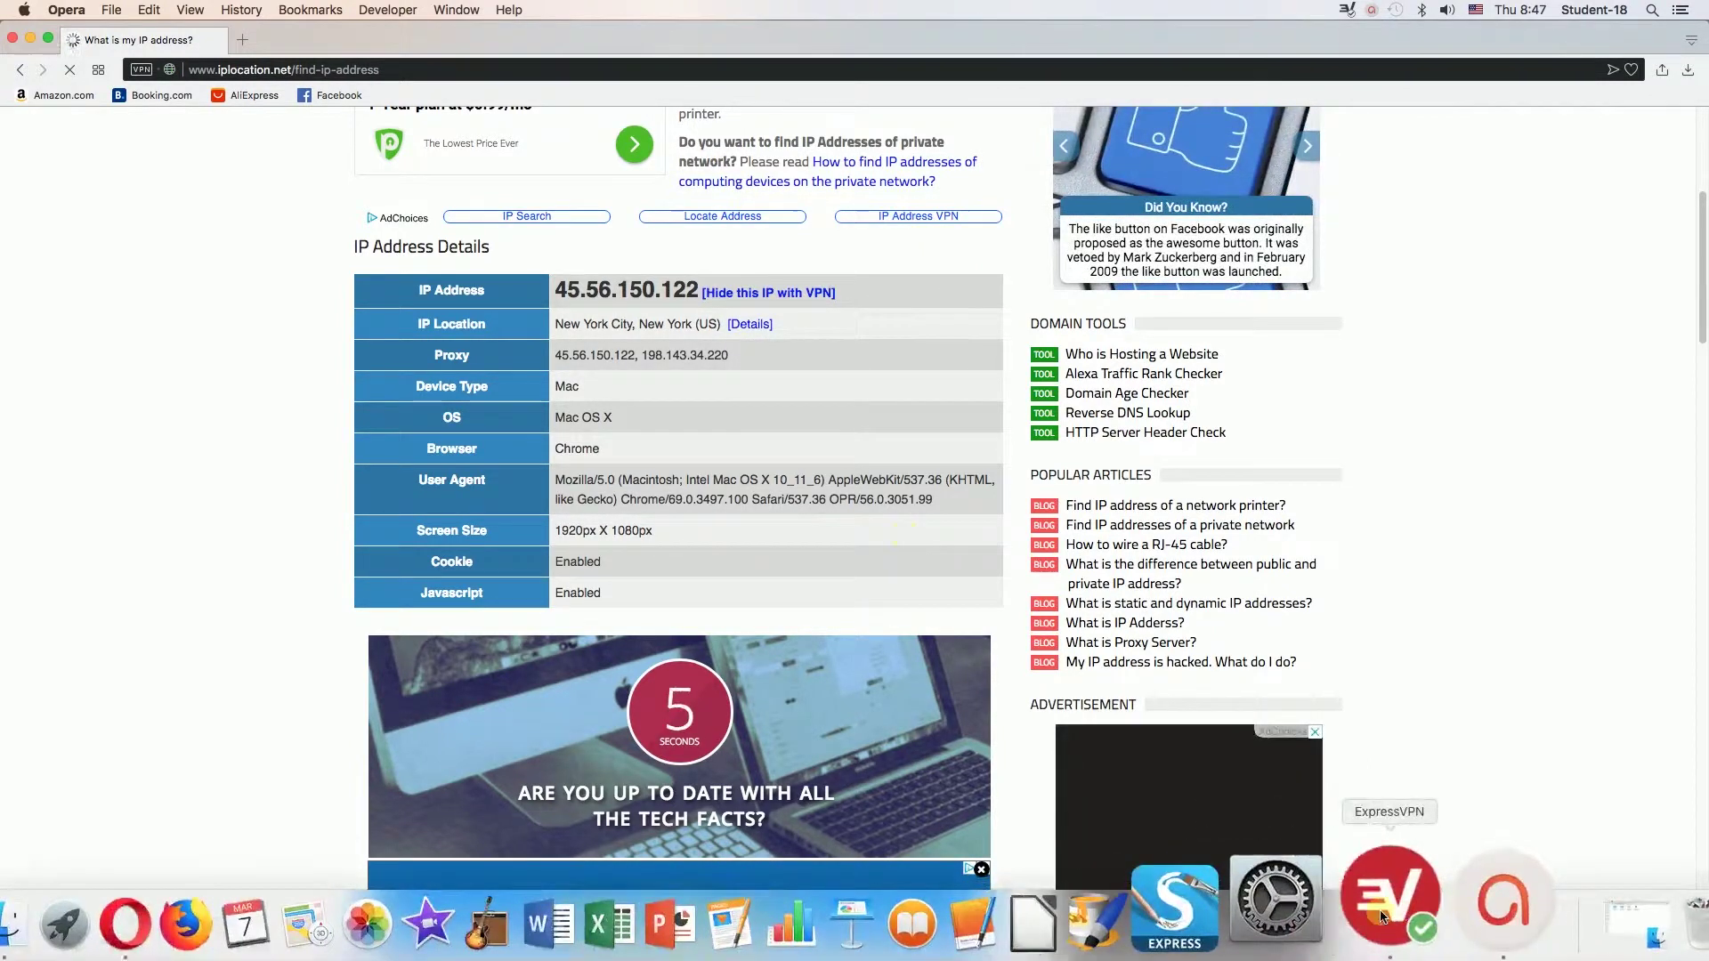
{"action": "left_click", "coordinate": [1381, 908]}
{"action": "left_click_drag", "start_coordinate": [1076, 218], "coordinate": [979, 209]}
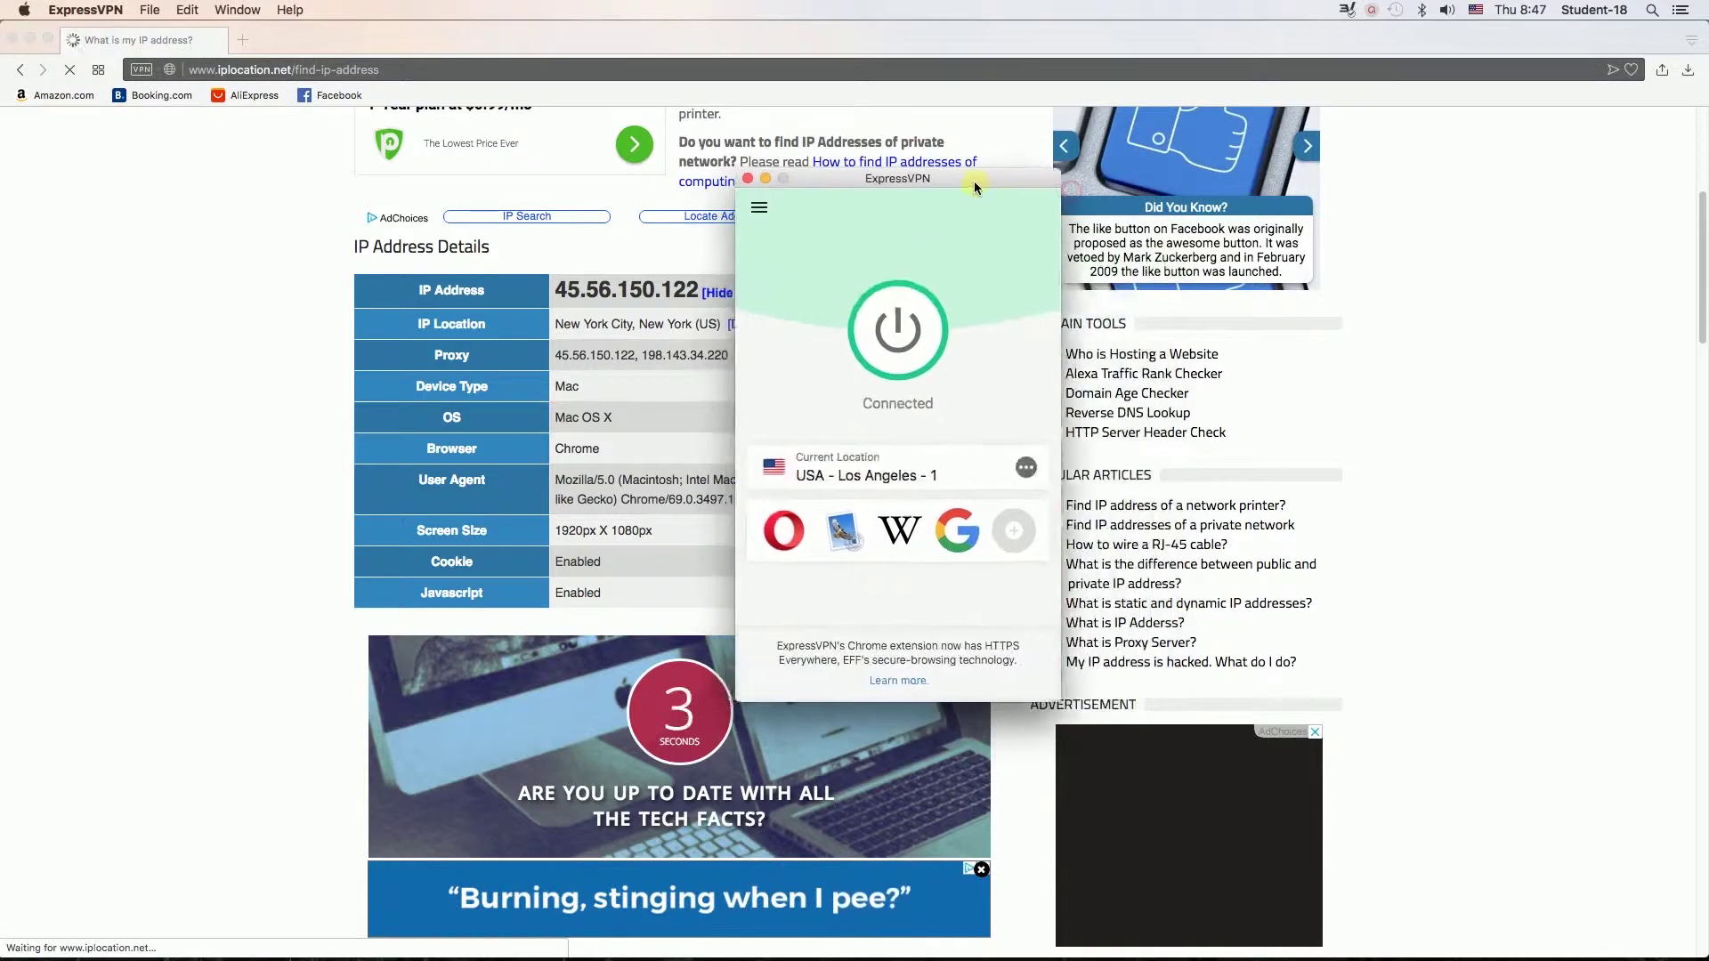